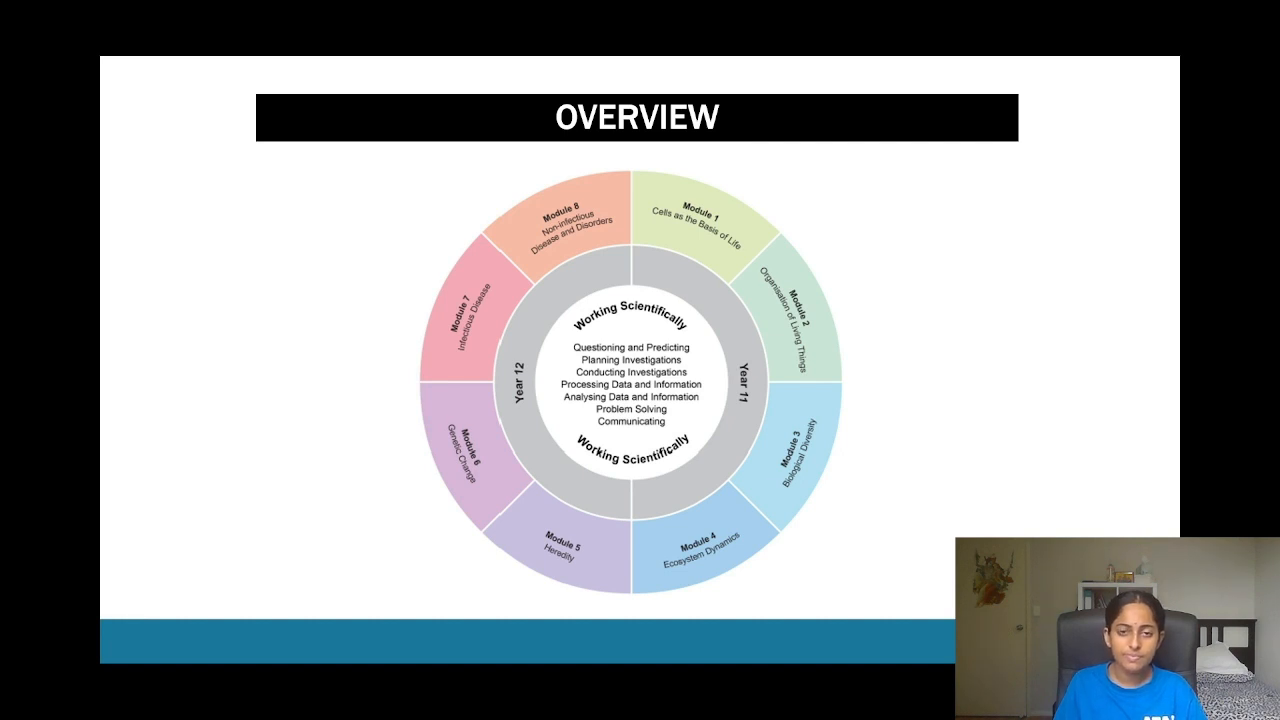
{"action": "key", "text": "Right"}
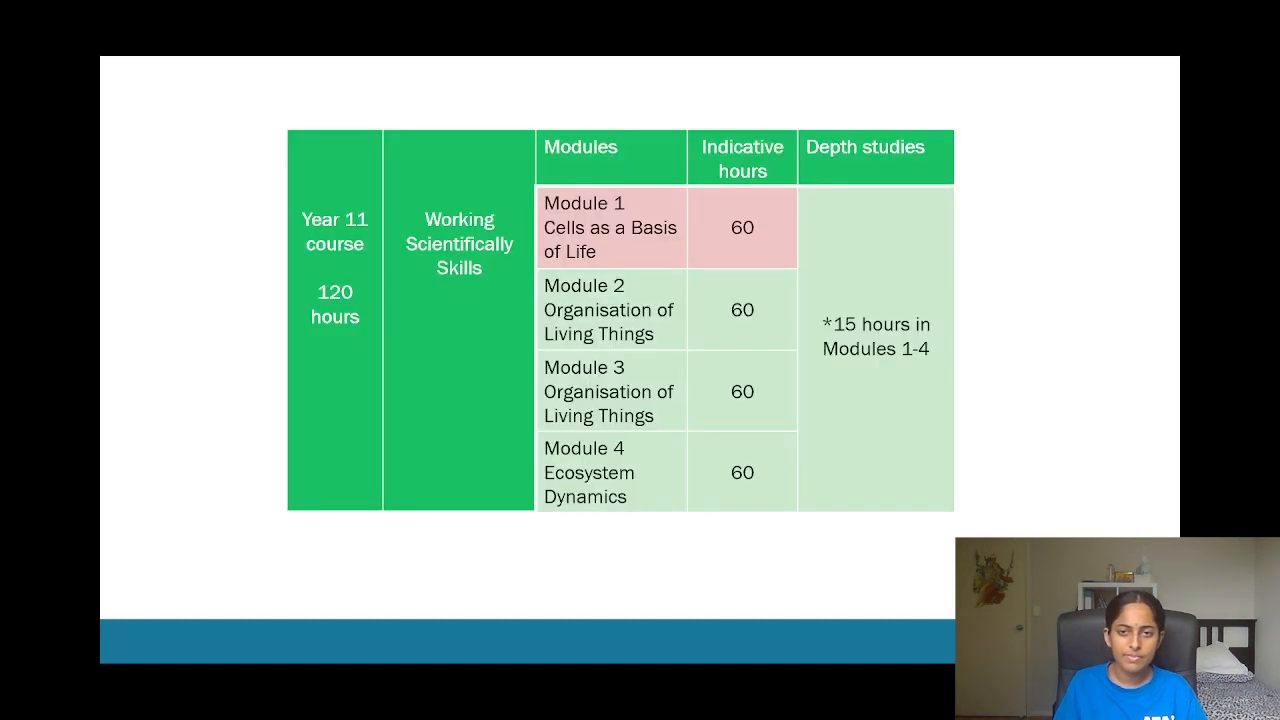